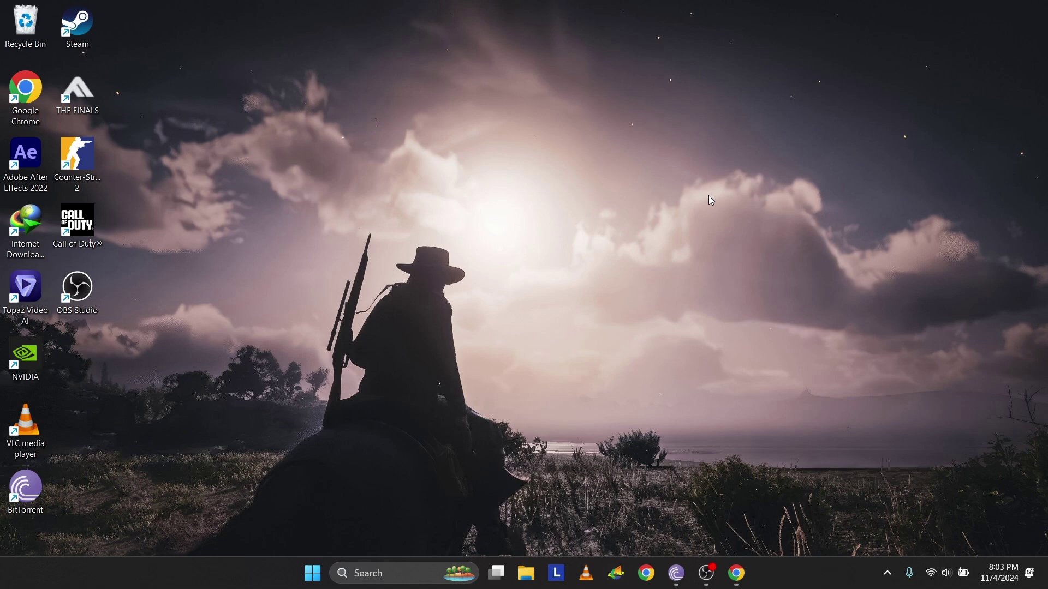
# Search for 'tou' and open the Touchpad settings page
pyautogui.press('super')
pyautogui.write('tou')
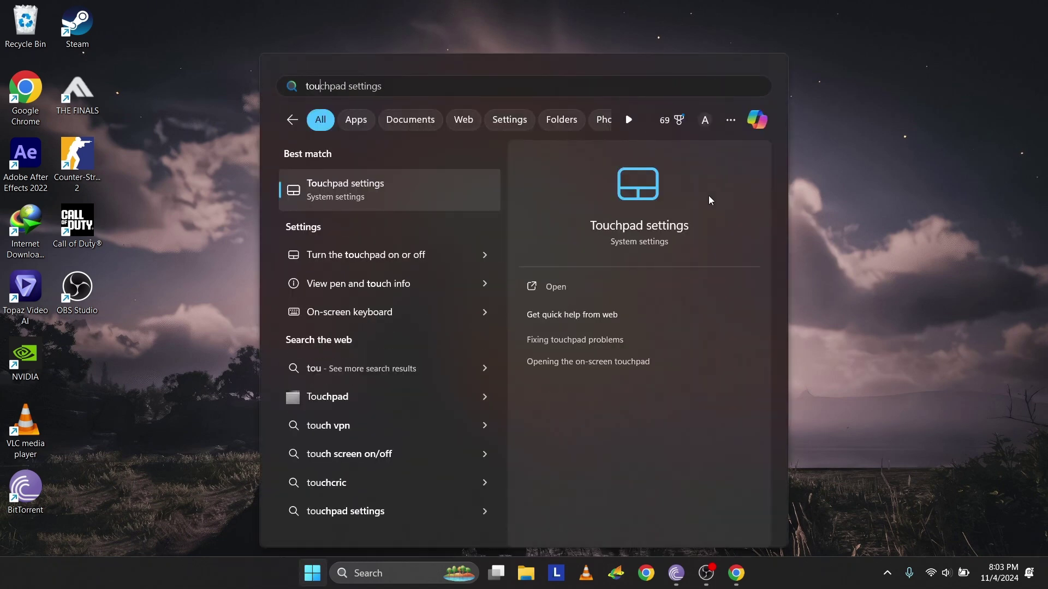
pyautogui.press('Return')
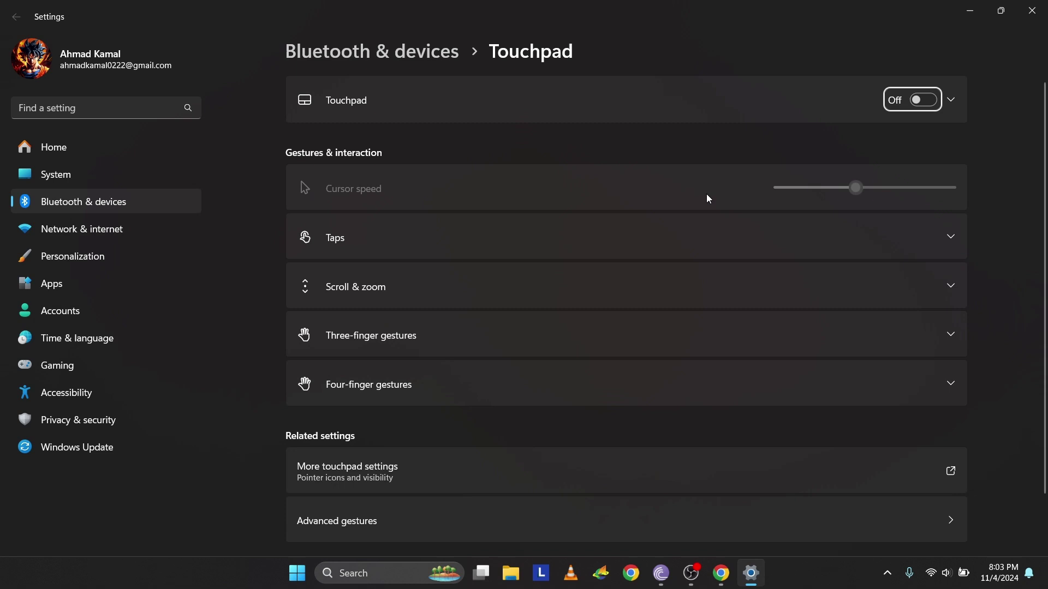
# Turn the touchpad on and keep it on when a mouse is connected
pyautogui.click(927, 100)
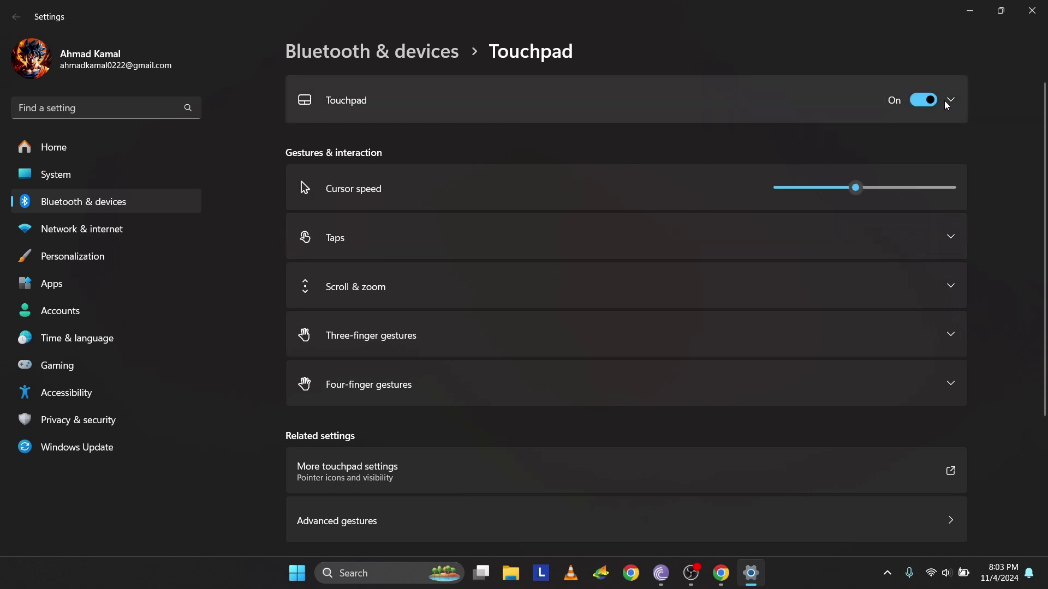
pyautogui.click(950, 102)
pyautogui.click(462, 142)
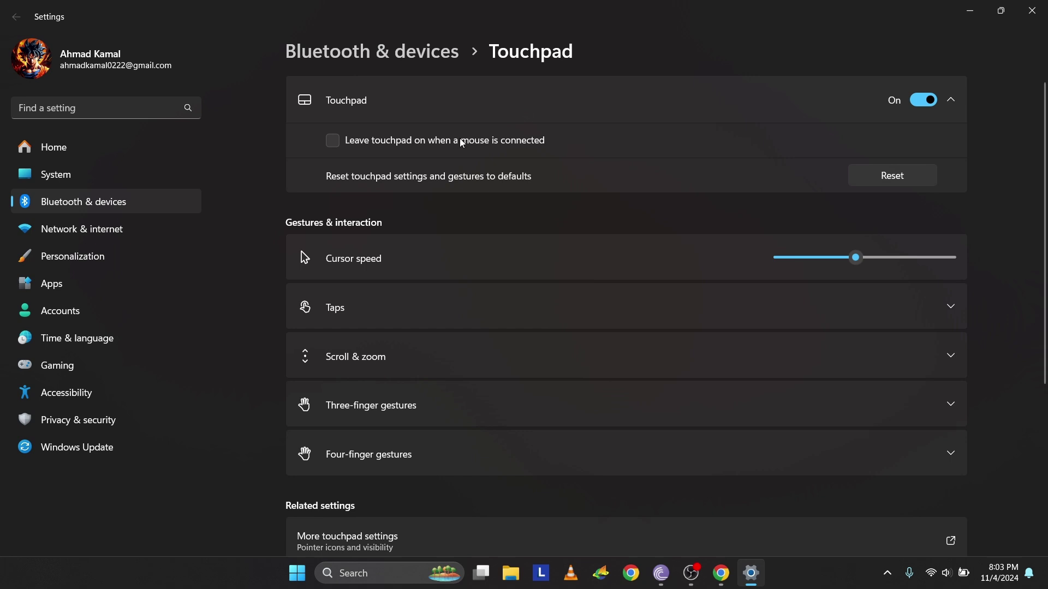
pyautogui.click(463, 142)
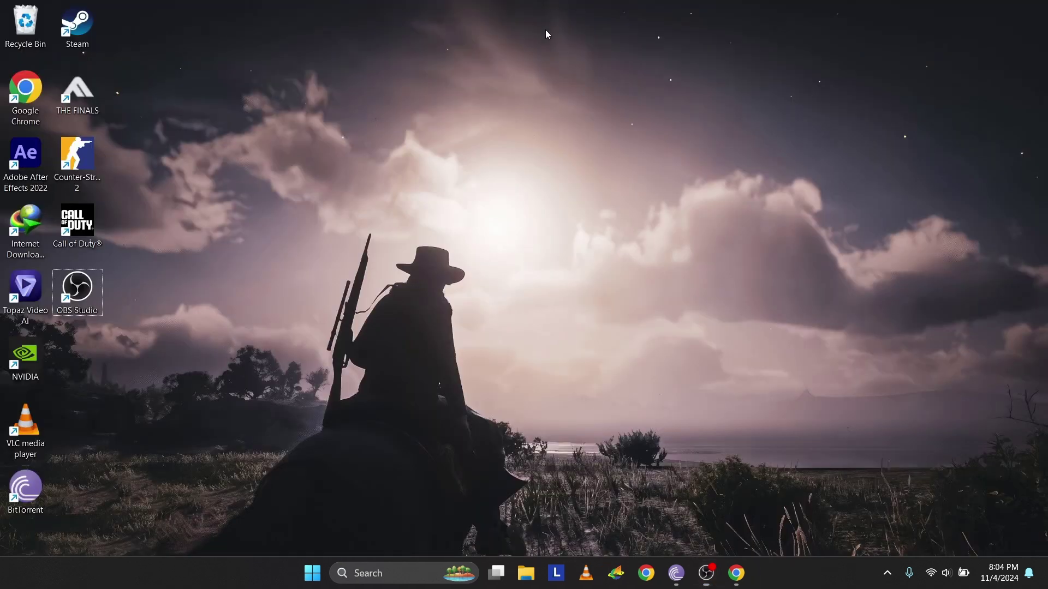
# Search Start for Windows Update settings, open the page and check for updates
pyautogui.click(312, 573)
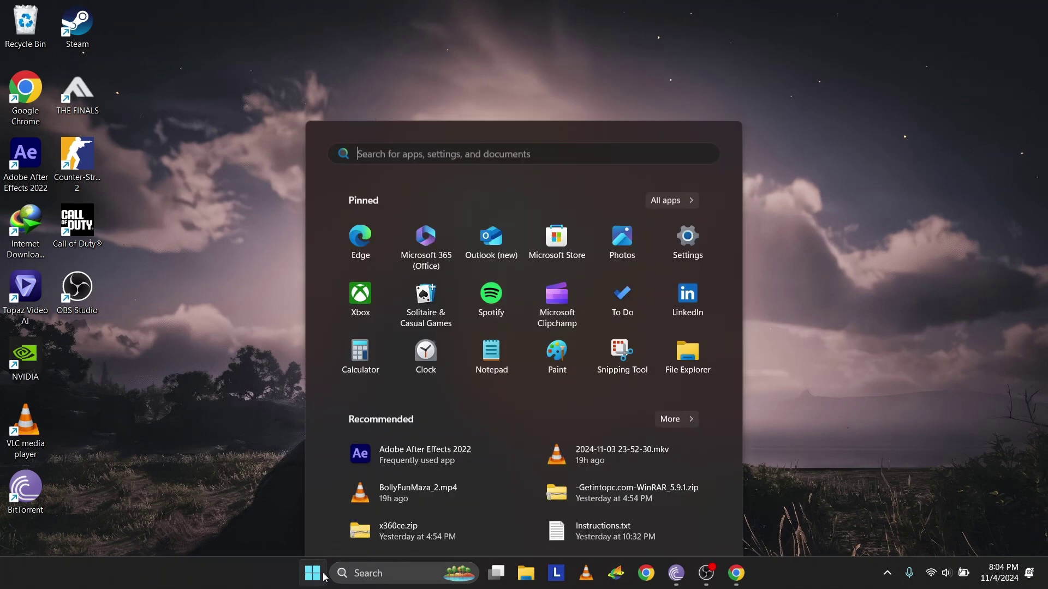
pyautogui.click(438, 87)
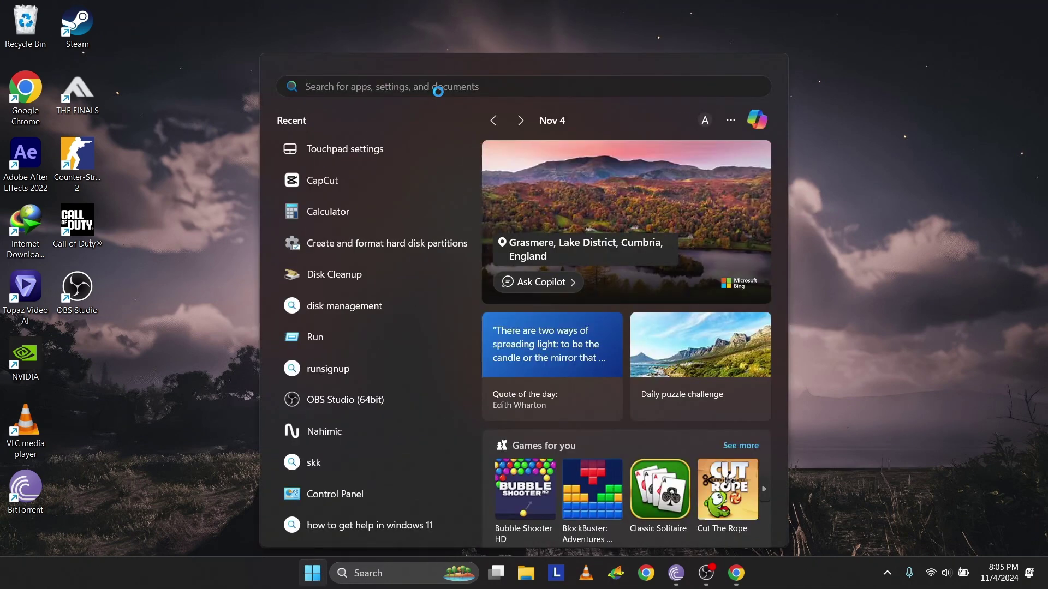
pyautogui.write('wind')
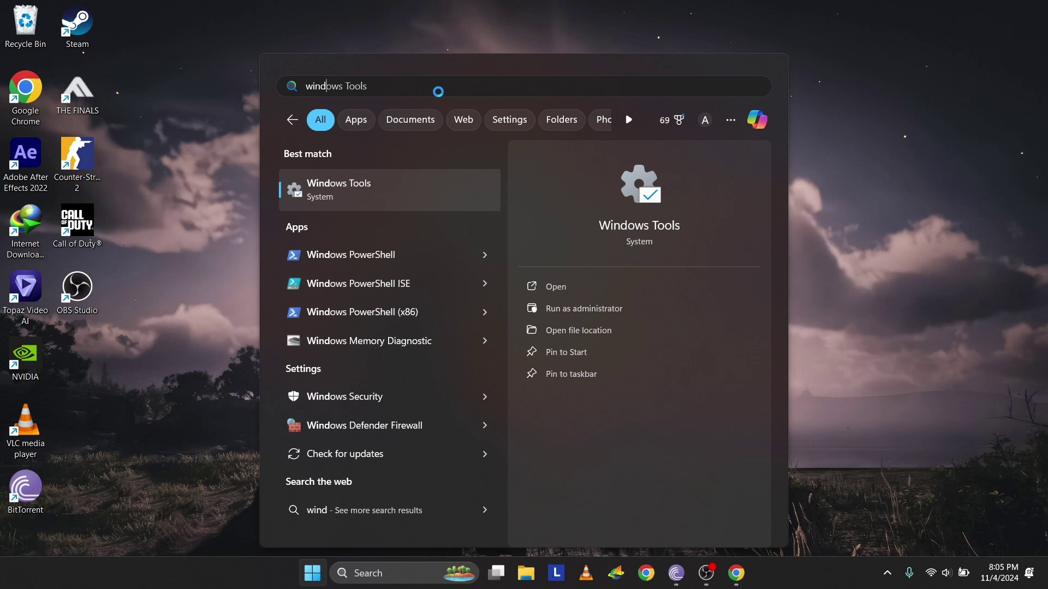
pyautogui.write('ods')
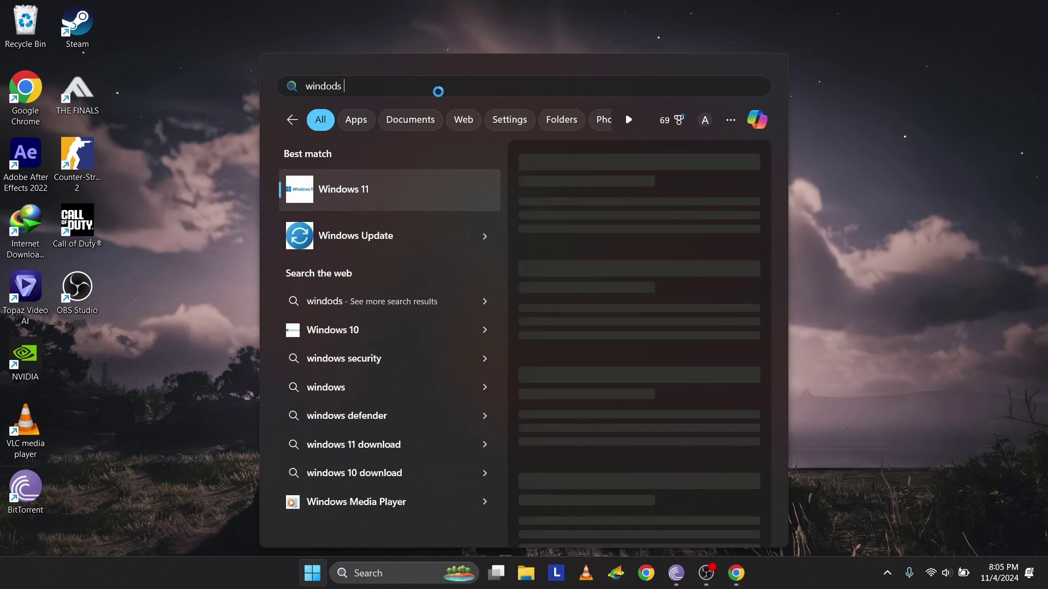
pyautogui.press('BackSpace')
pyautogui.press('BackSpace')
pyautogui.press('BackSpace')
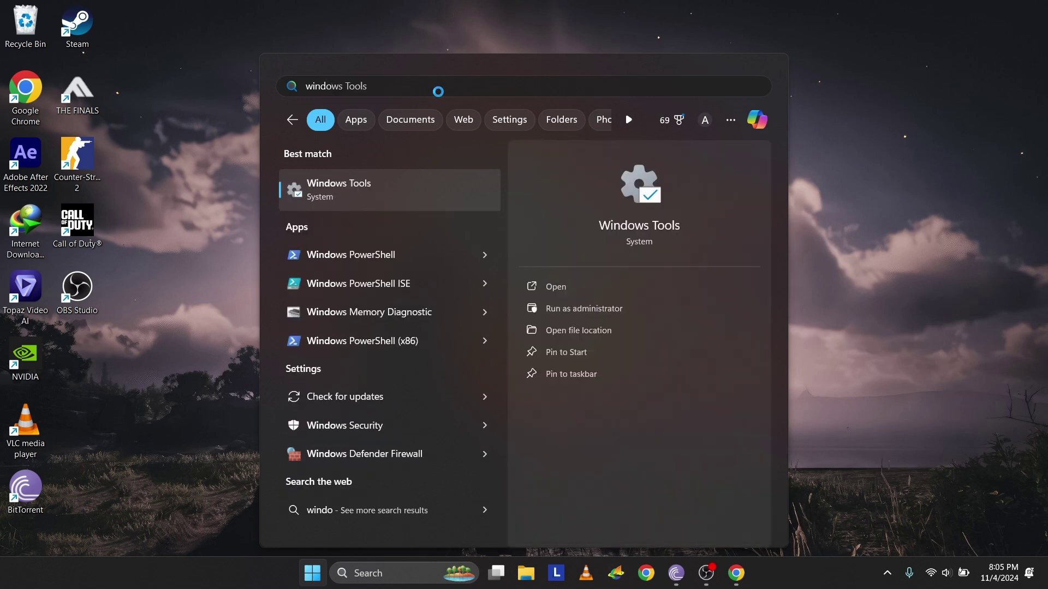
pyautogui.write('ws up')
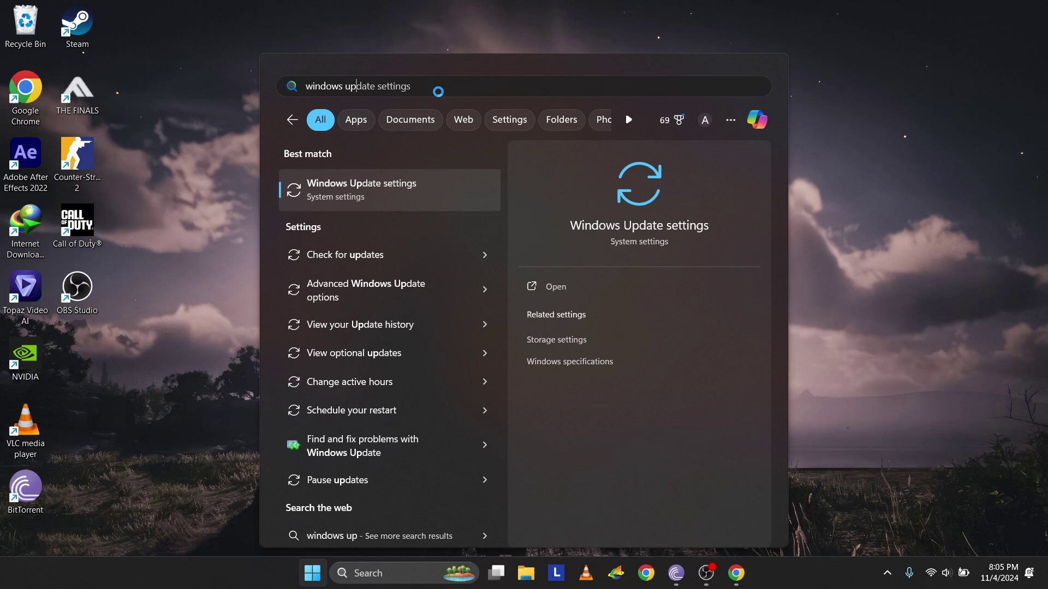
pyautogui.click(348, 183)
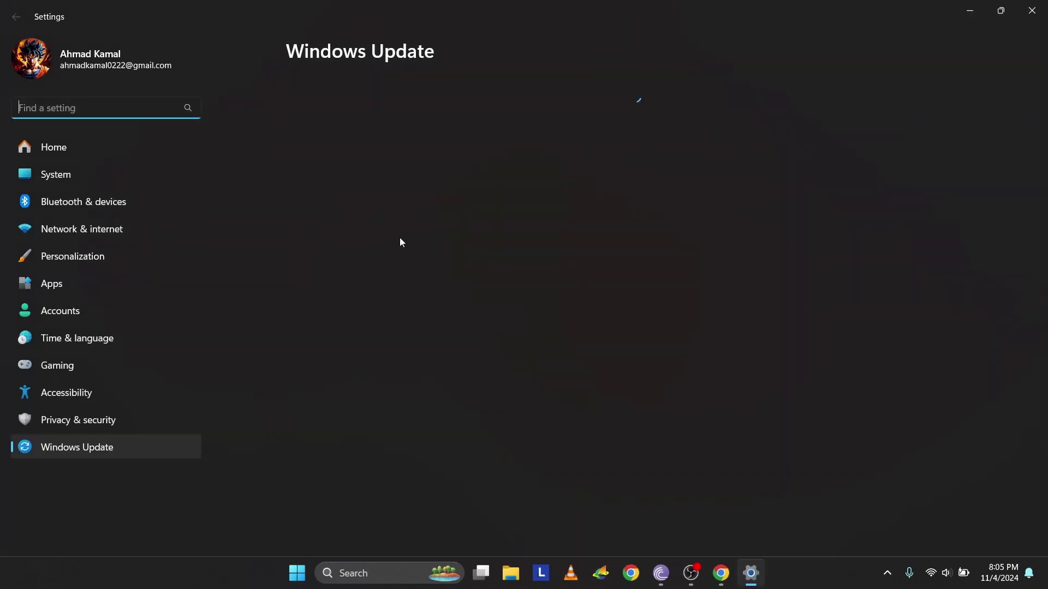
pyautogui.click(921, 114)
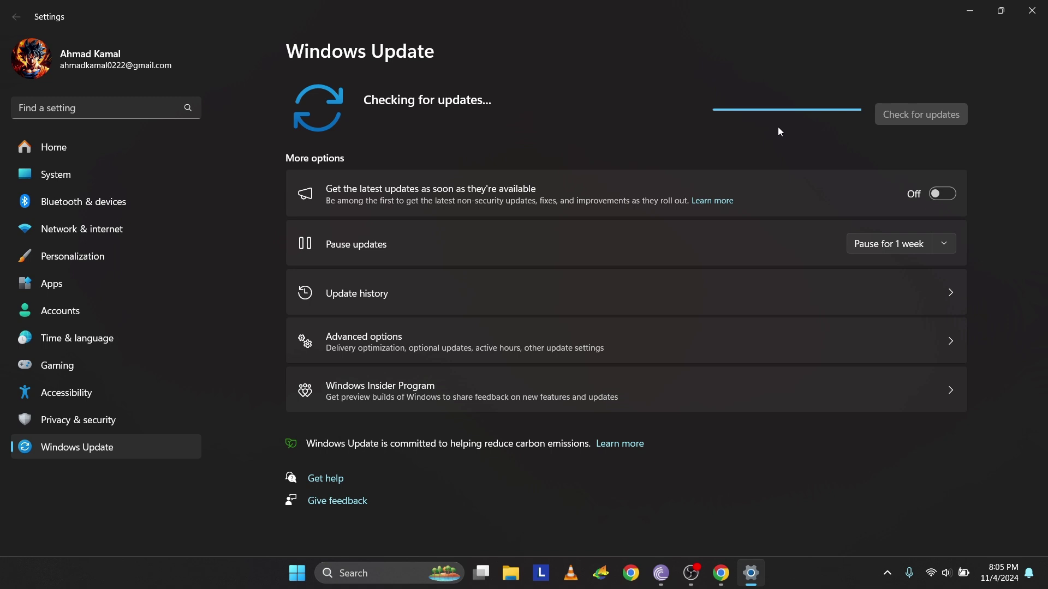
# Run 'msdt.exe -ID DeviceDiagnostic' from the Run box and start troubleshooter detection
pyautogui.click(969, 11)
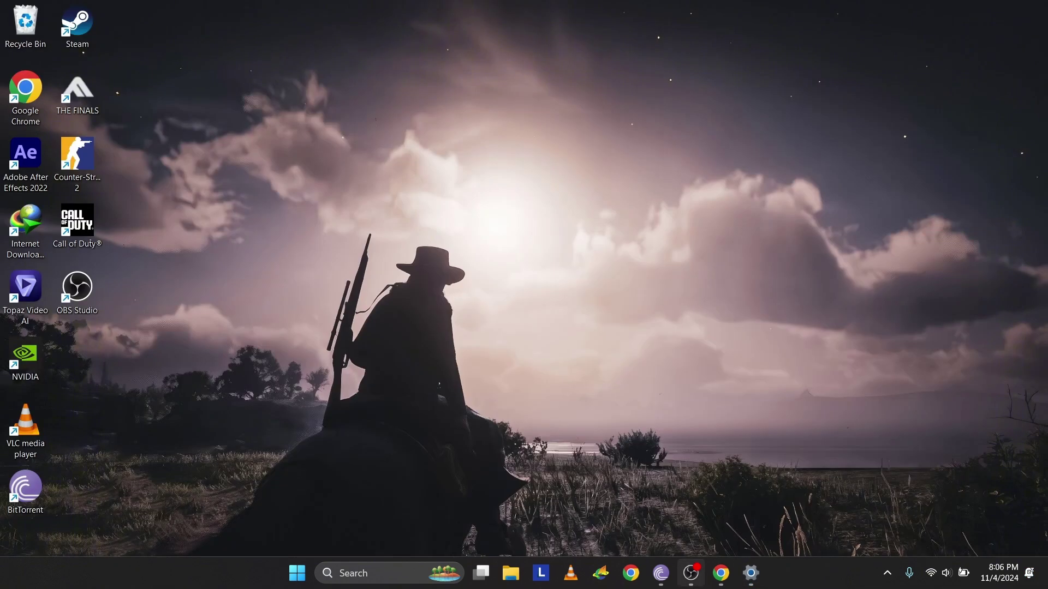
pyautogui.press('super+r')
pyautogui.press('End')
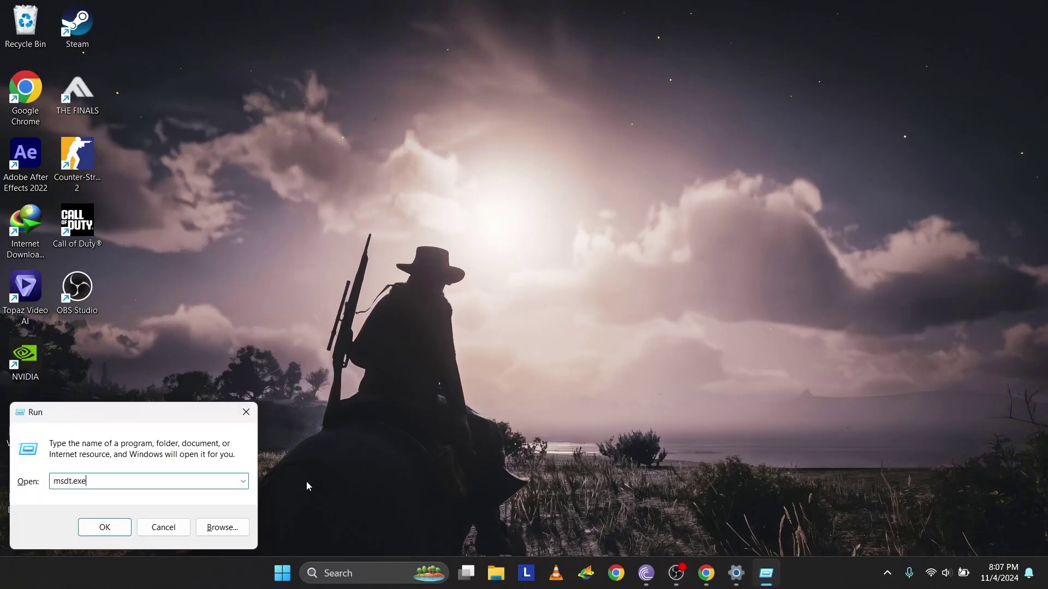
pyautogui.press('BackSpace')
pyautogui.press('BackSpace')
pyautogui.press('BackSpace')
pyautogui.press('BackSpace')
pyautogui.press('BackSpace')
pyautogui.press('BackSpace')
pyautogui.press('BackSpace')
pyautogui.press('BackSpace')
pyautogui.write('msdt.exe -ID DeviceDiagnostic')
pyautogui.press('Return')
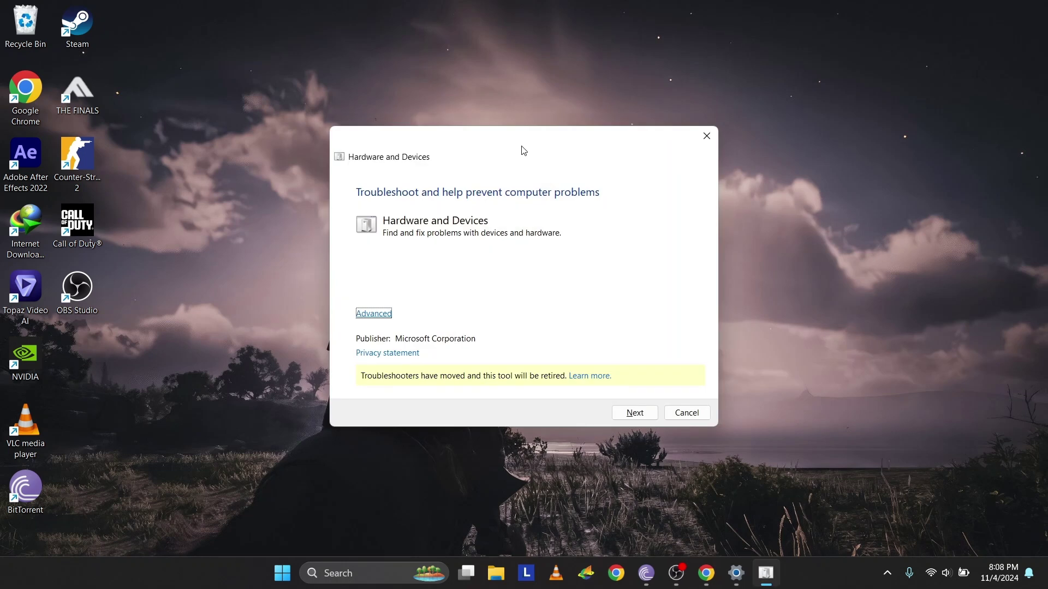
pyautogui.click(638, 413)
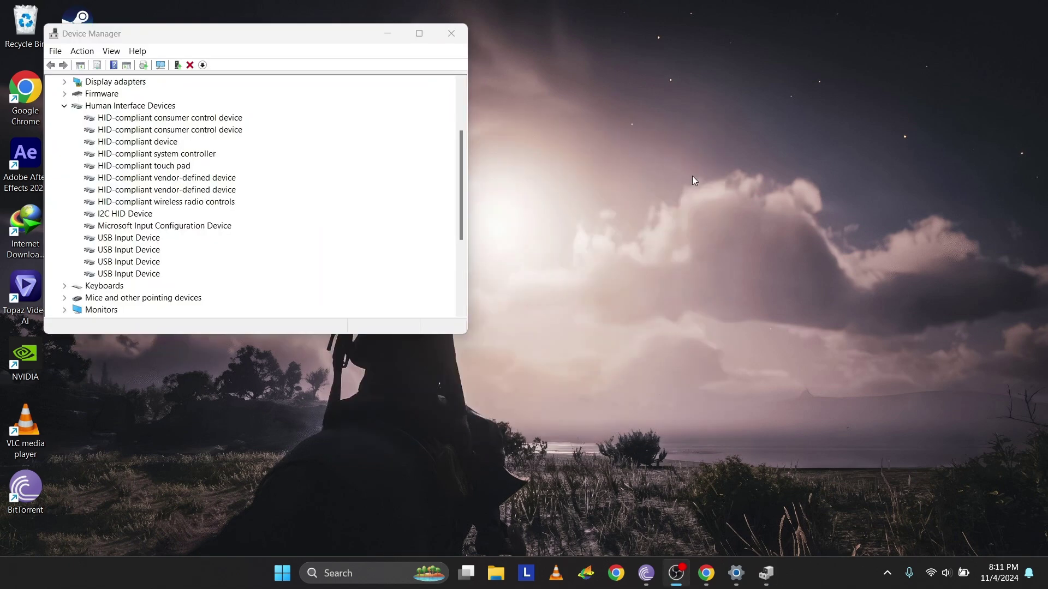
# Select the HID-compliant touch pad device, then close Device Manager
pyautogui.click(431, 164)
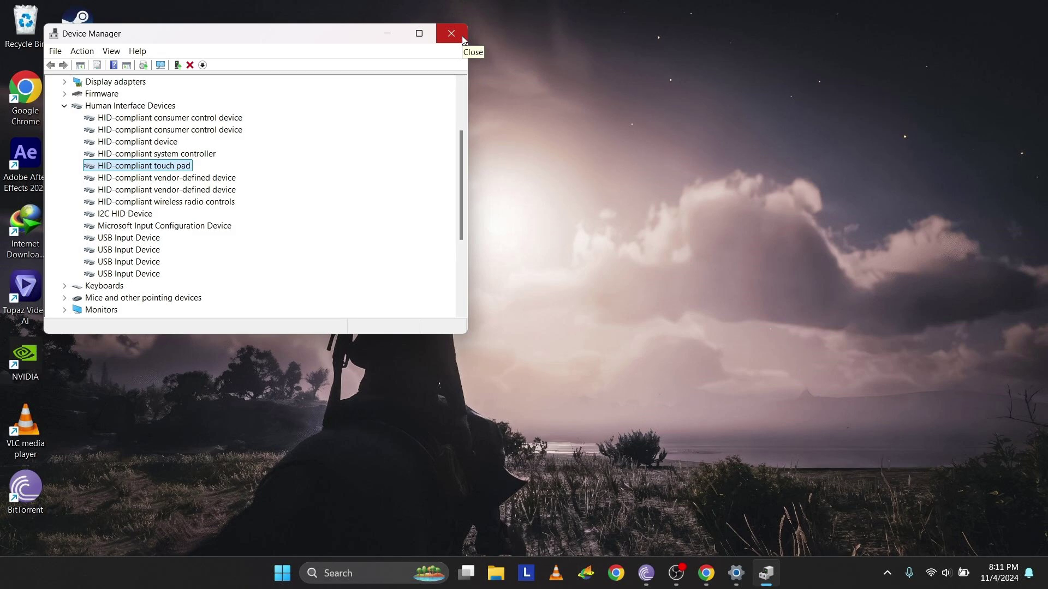
pyautogui.click(463, 39)
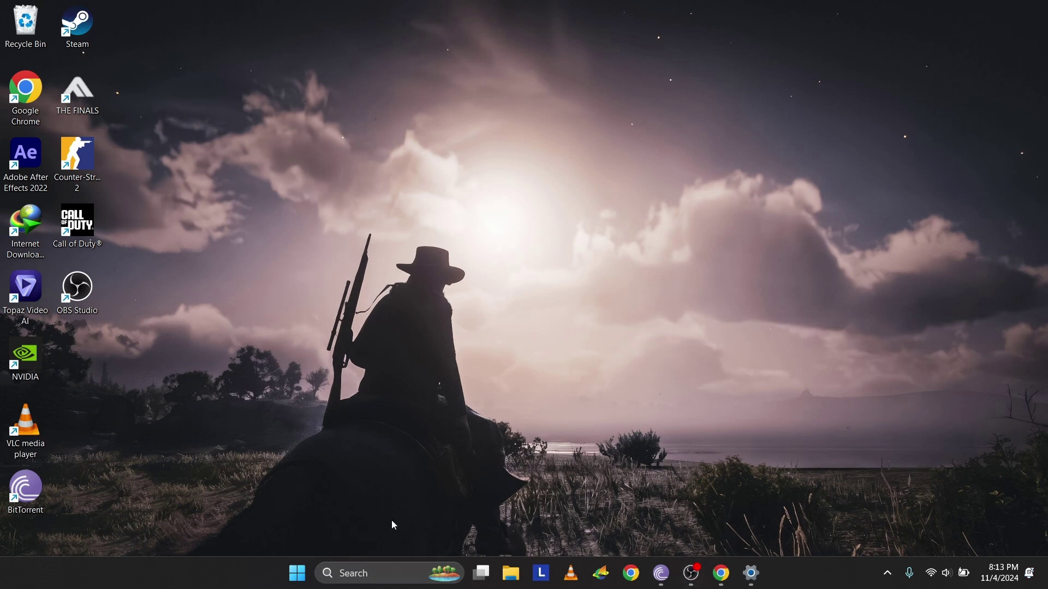
# Reopen Device Manager, begin uninstalling the HID-compliant touch pad, then cancel
pyautogui.press('super+r')
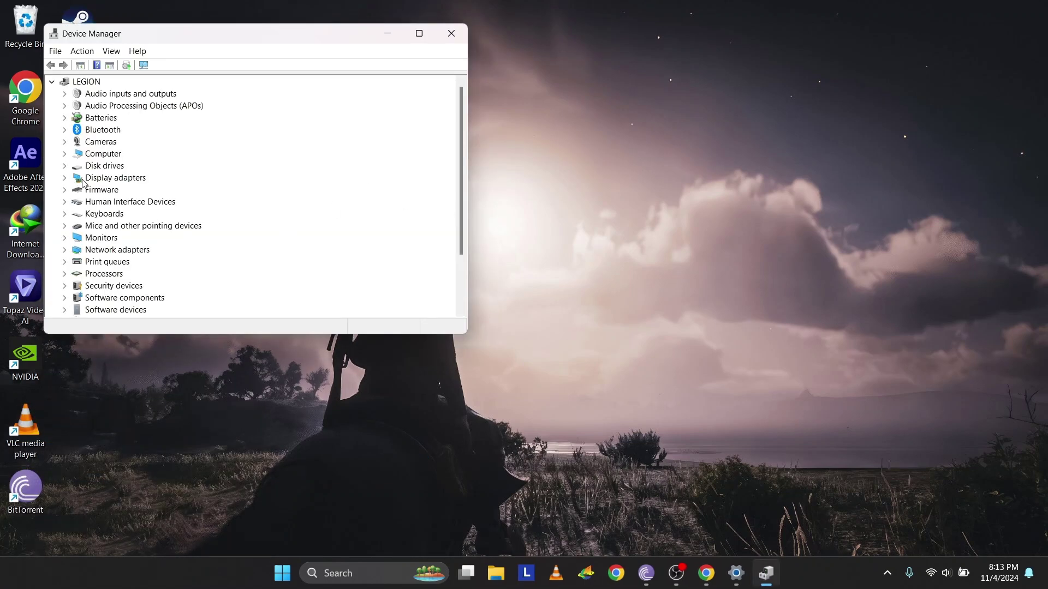
pyautogui.doubleClick(76, 203)
pyautogui.rightClick(145, 202)
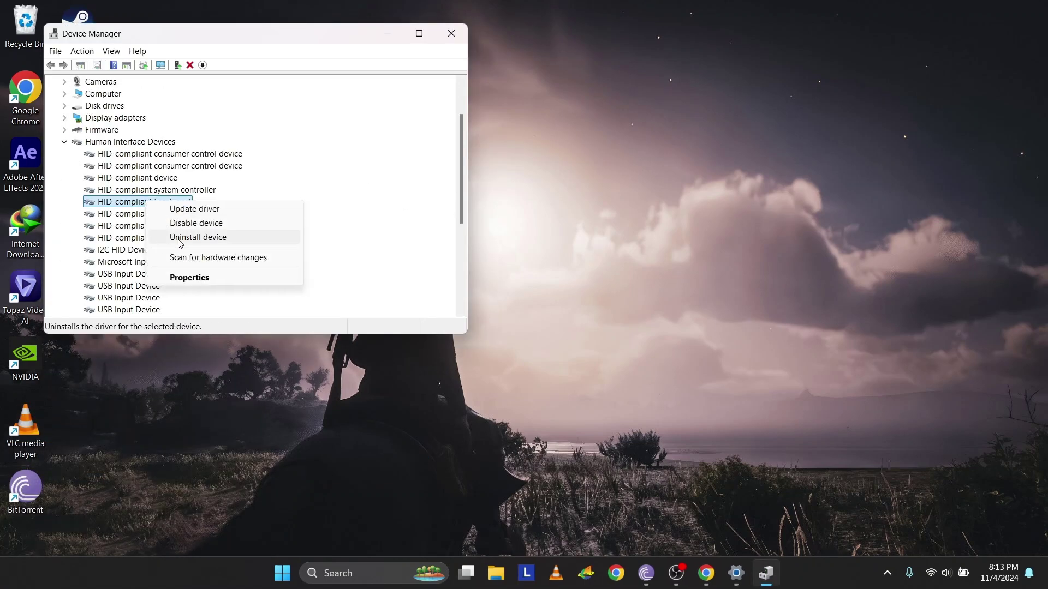
pyautogui.click(242, 238)
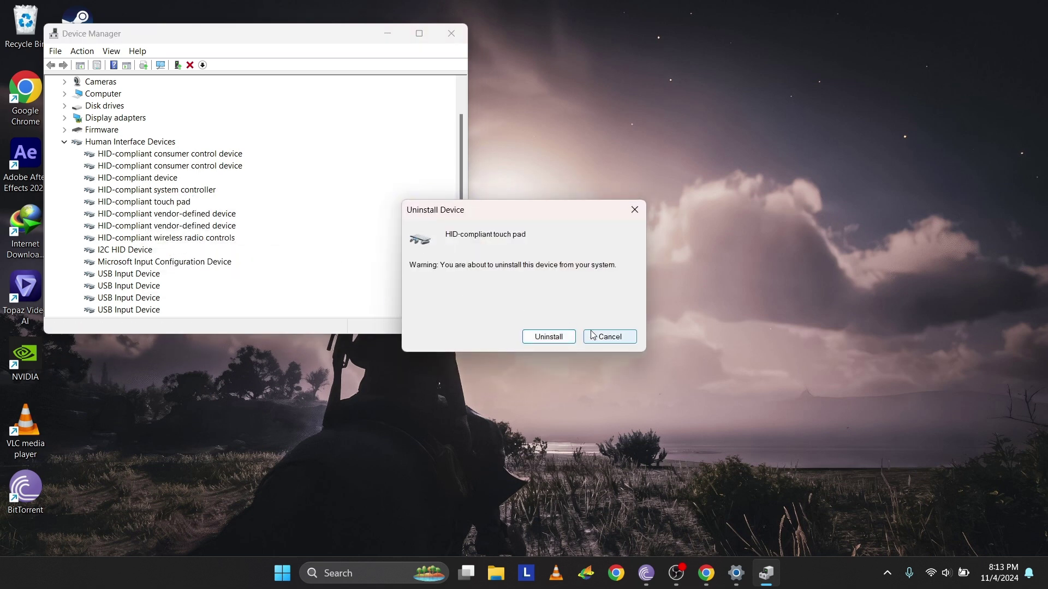
pyautogui.click(610, 337)
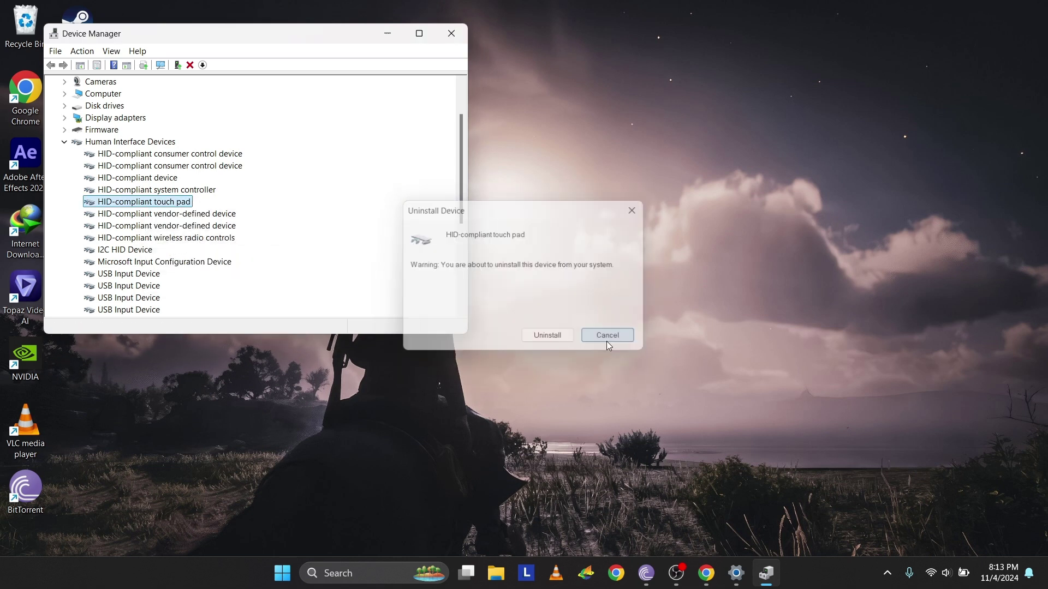
# Close Device Manager and dismiss the Start menu power options without restarting
pyautogui.click(451, 34)
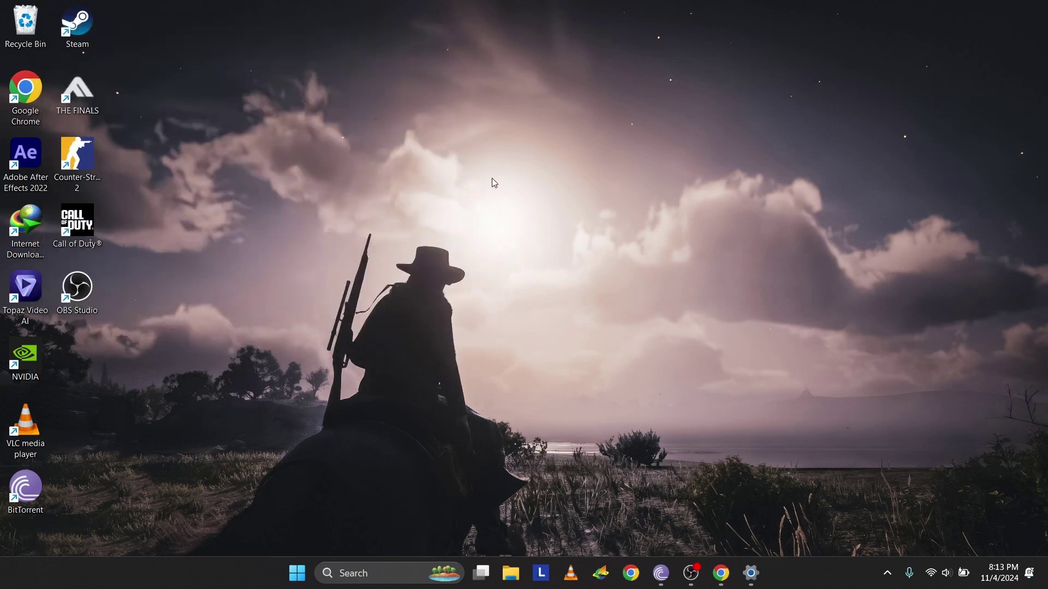
pyautogui.click(297, 573)
pyautogui.click(693, 526)
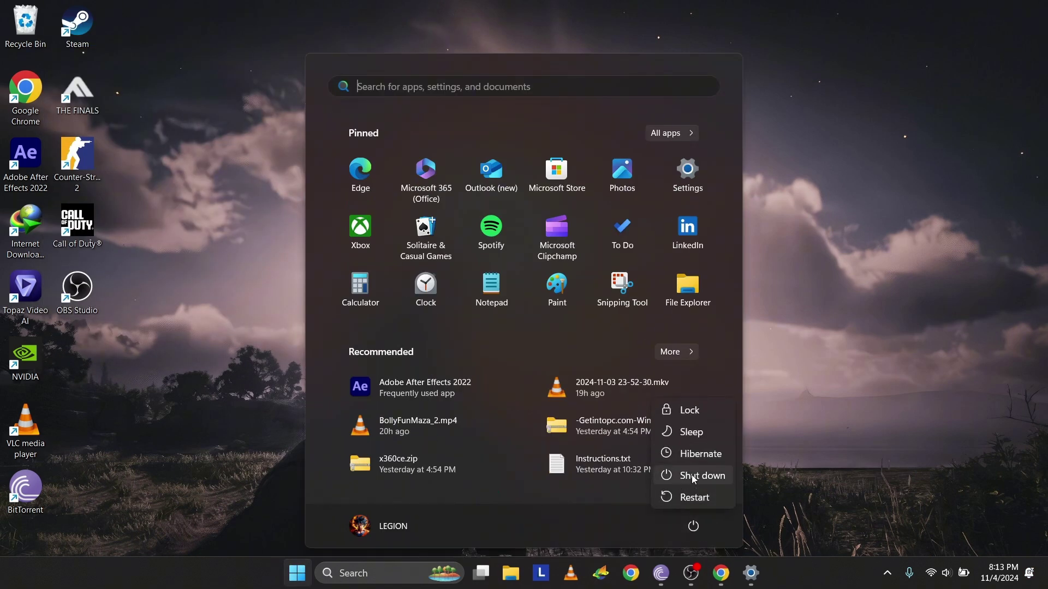
pyautogui.click(830, 444)
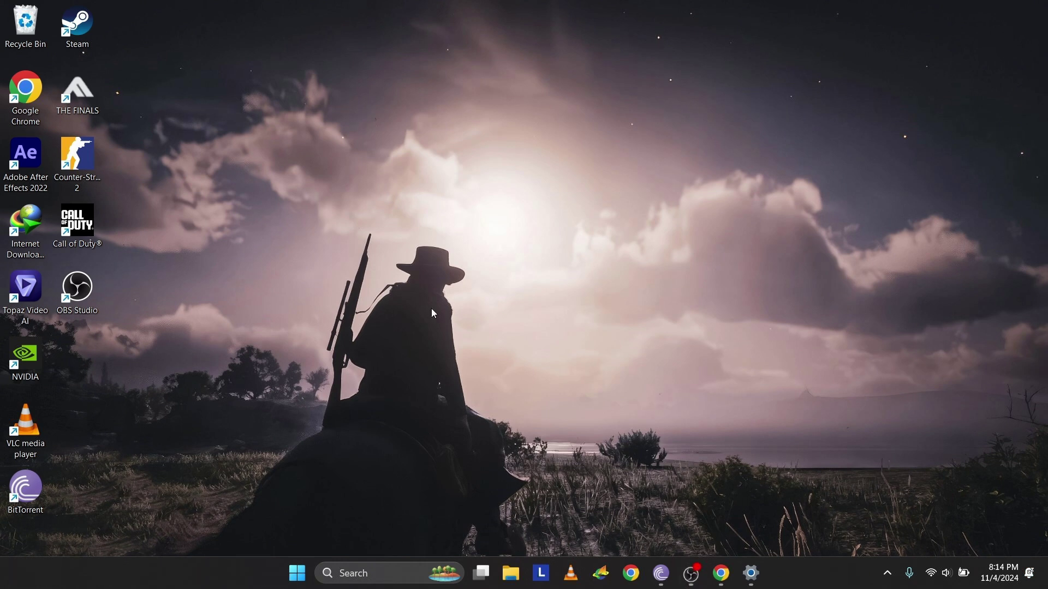
# Launch Registry Editor with 'regedit' and maximize its window
pyautogui.press('super+r')
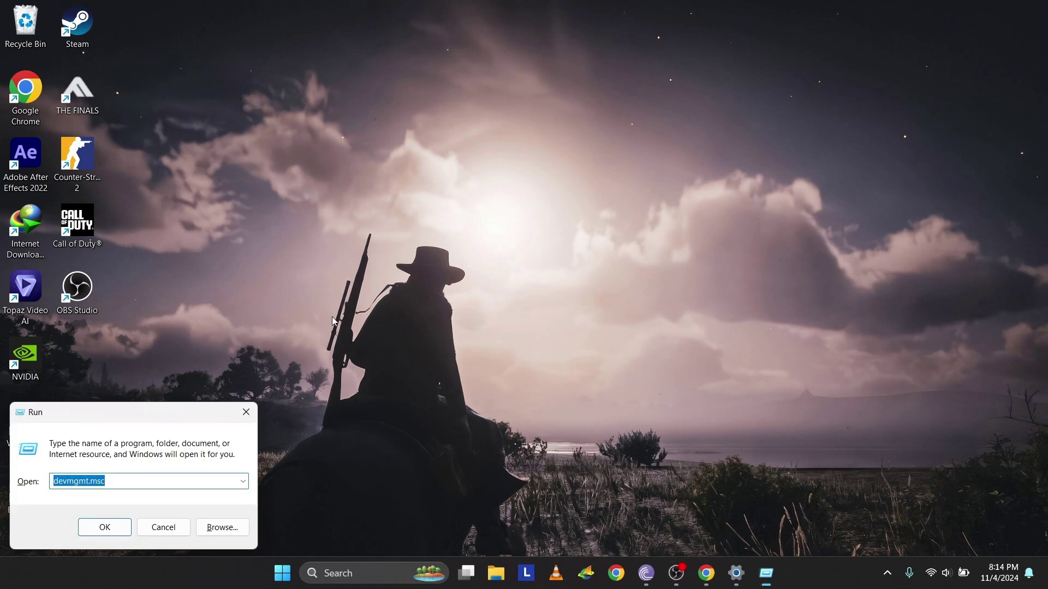
pyautogui.press('BackSpace')
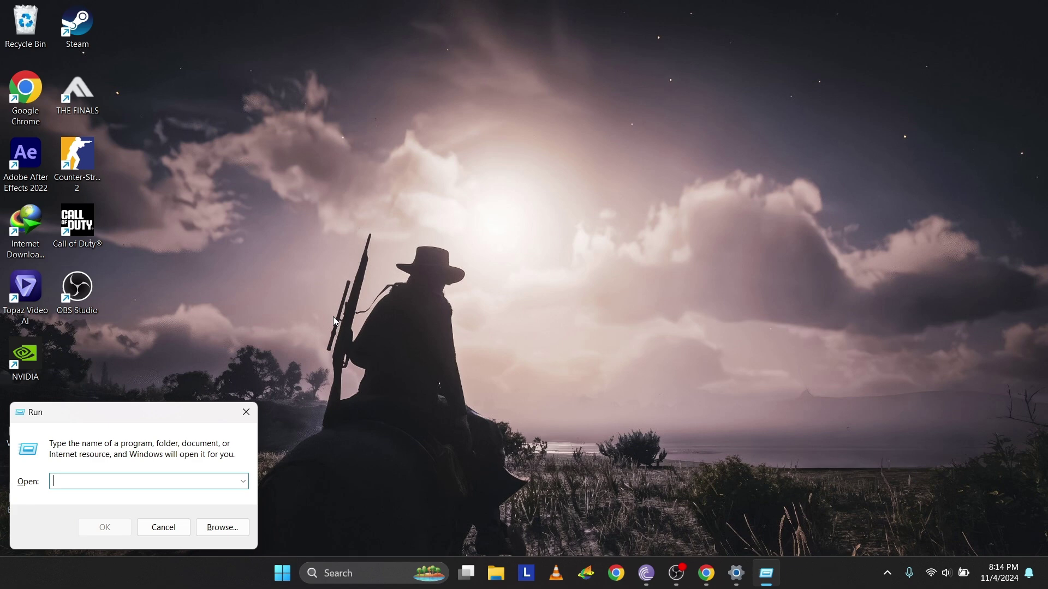
pyautogui.write('regedit')
pyautogui.press('Return')
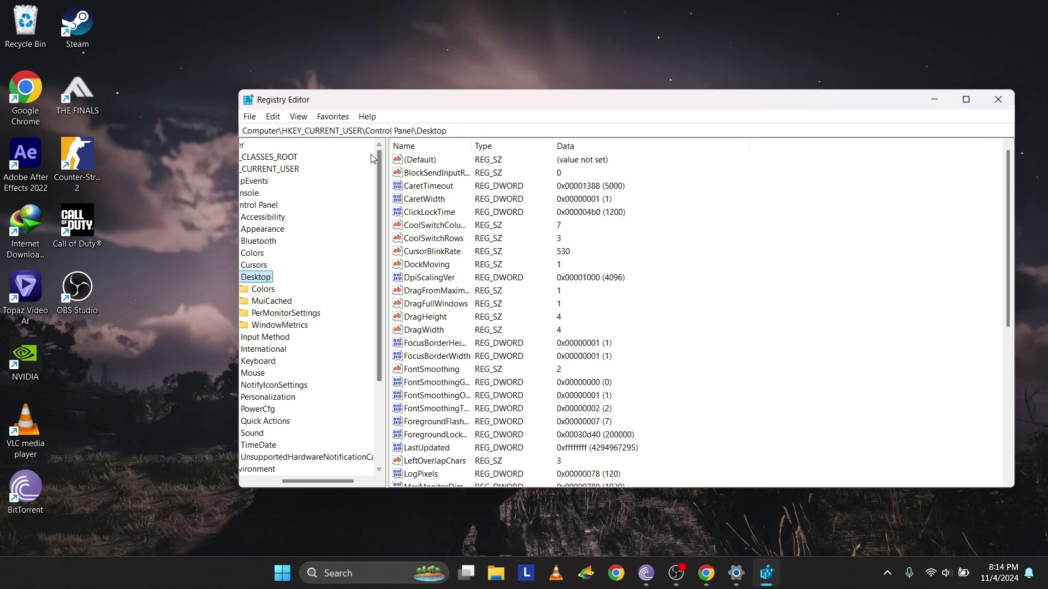
pyautogui.click(247, 131)
pyautogui.click(966, 98)
# Expand HKEY_LOCAL_MACHINE\SOFTWARE\Microsoft\Windows in the registry tree
pyautogui.hscroll(-2, 89, 468)
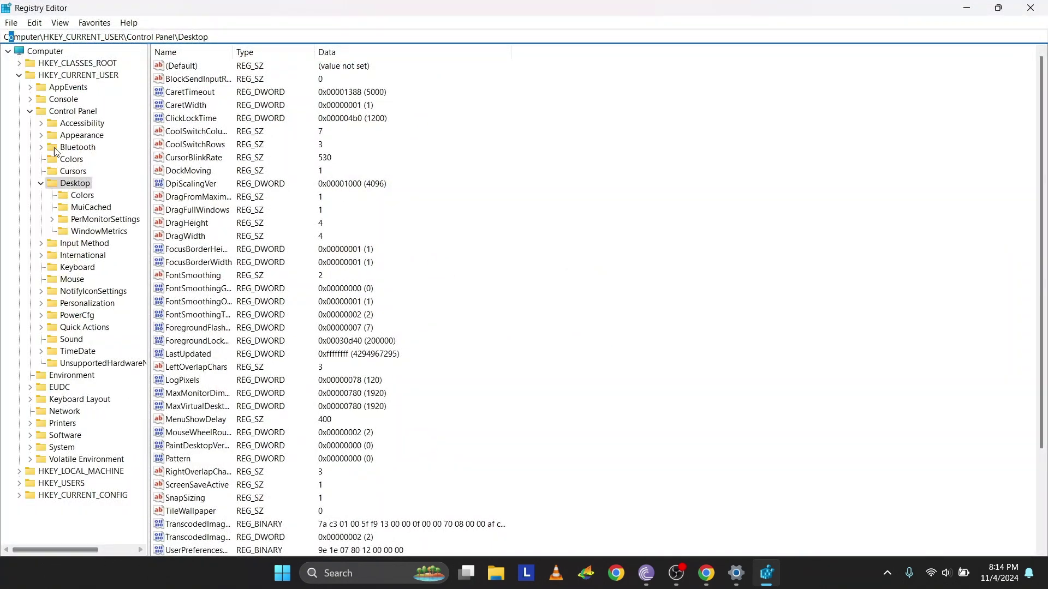
pyautogui.click(19, 75)
pyautogui.click(20, 88)
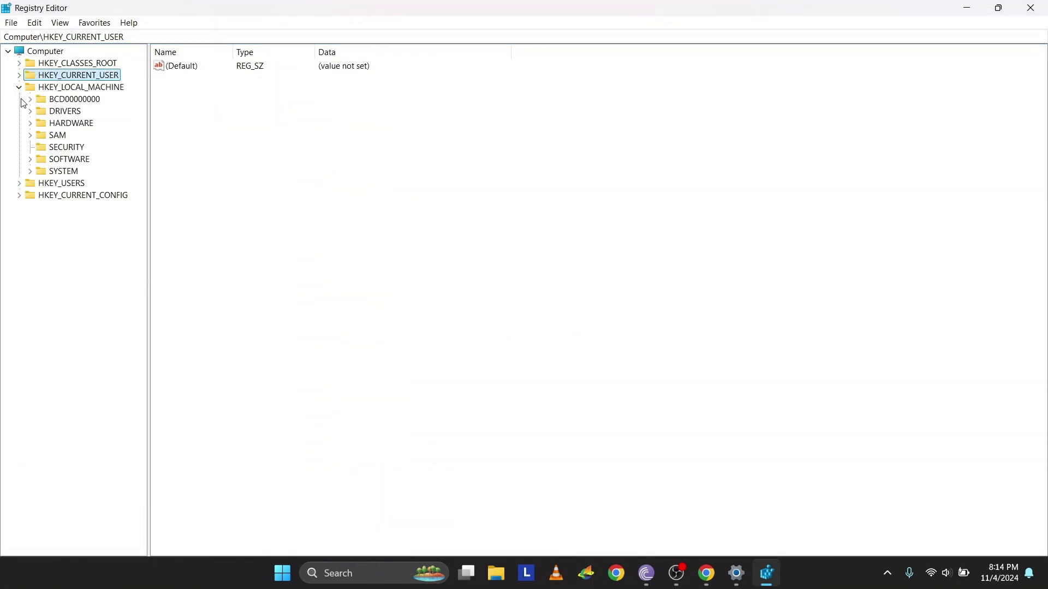
pyautogui.click(29, 158)
pyautogui.click(41, 291)
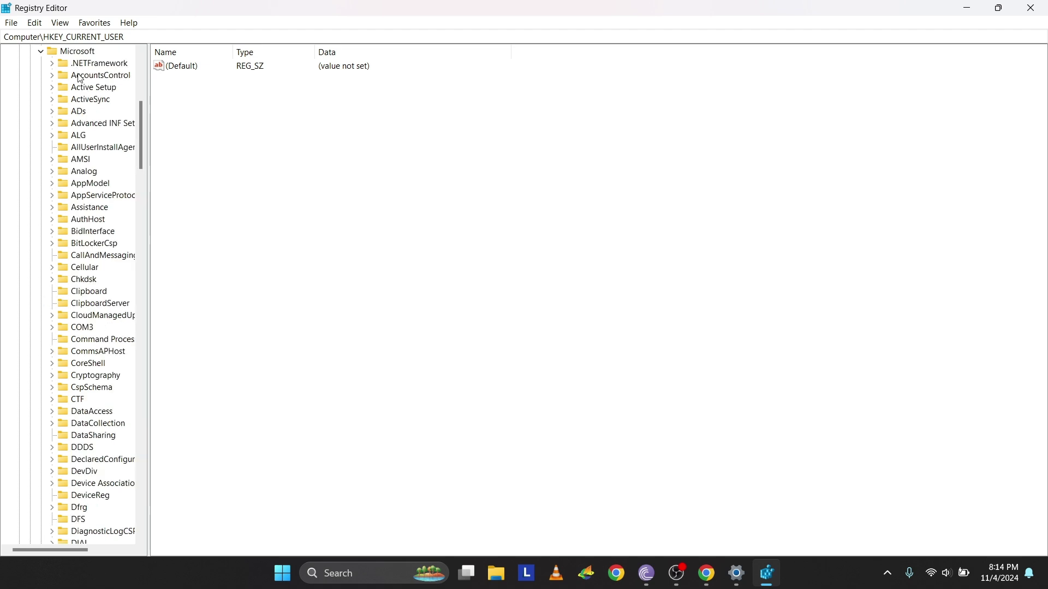
pyautogui.scroll(-10, 82, 82)
pyautogui.scroll(-20, 98, 371)
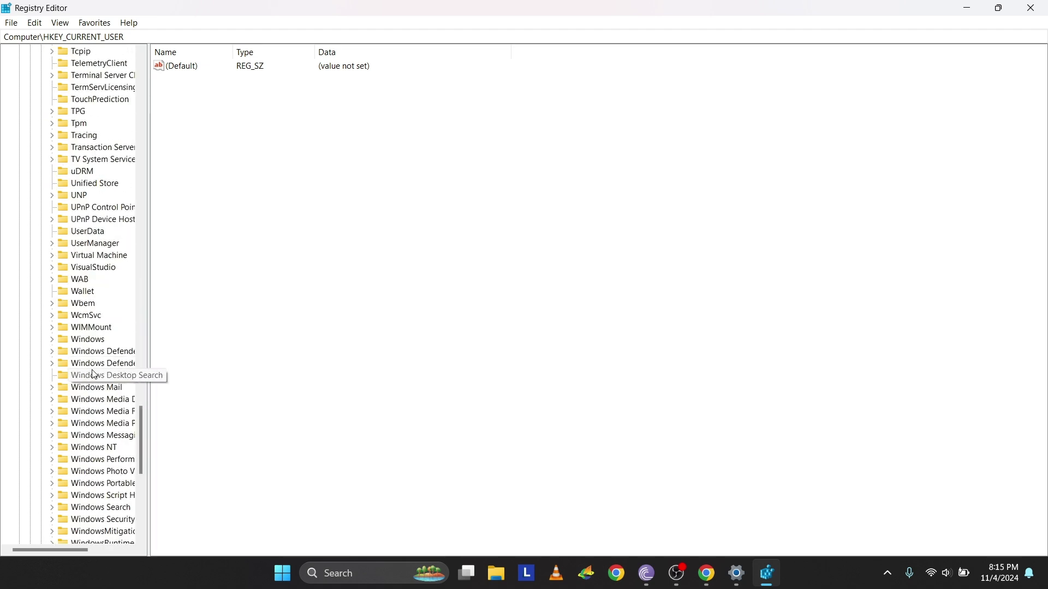
pyautogui.doubleClick(92, 342)
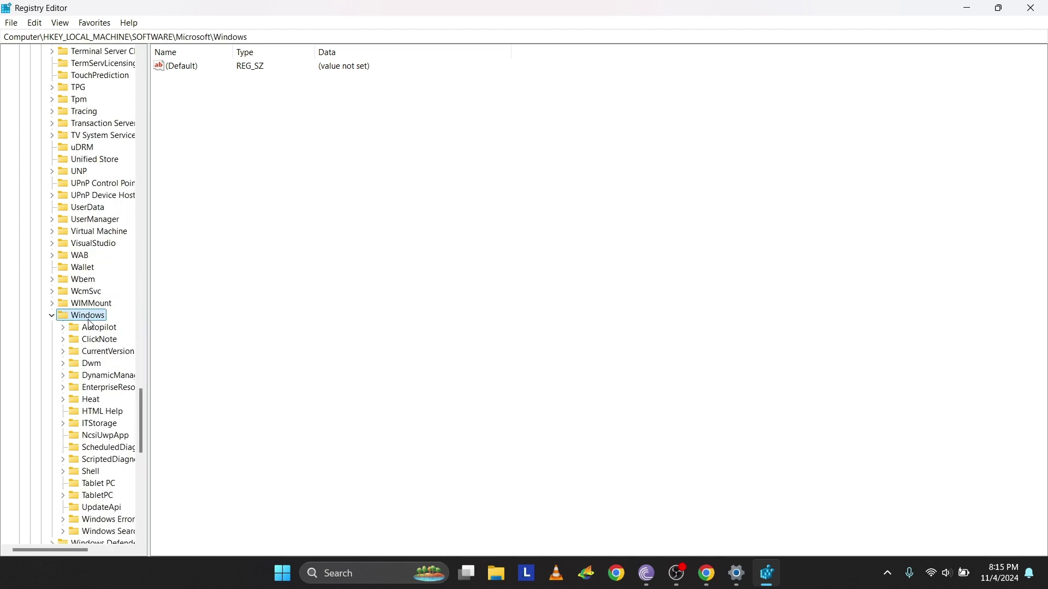
# Navigate further into CurrentVersion\Policies and select the System key
pyautogui.scroll(-1, 110, 295)
pyautogui.click(96, 319)
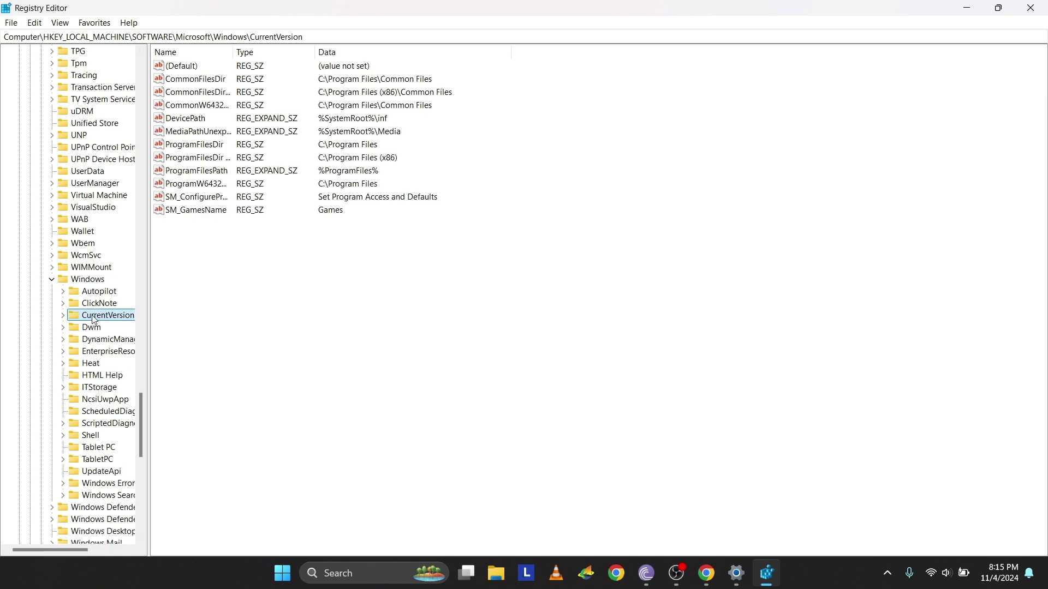
pyautogui.doubleClick(95, 319)
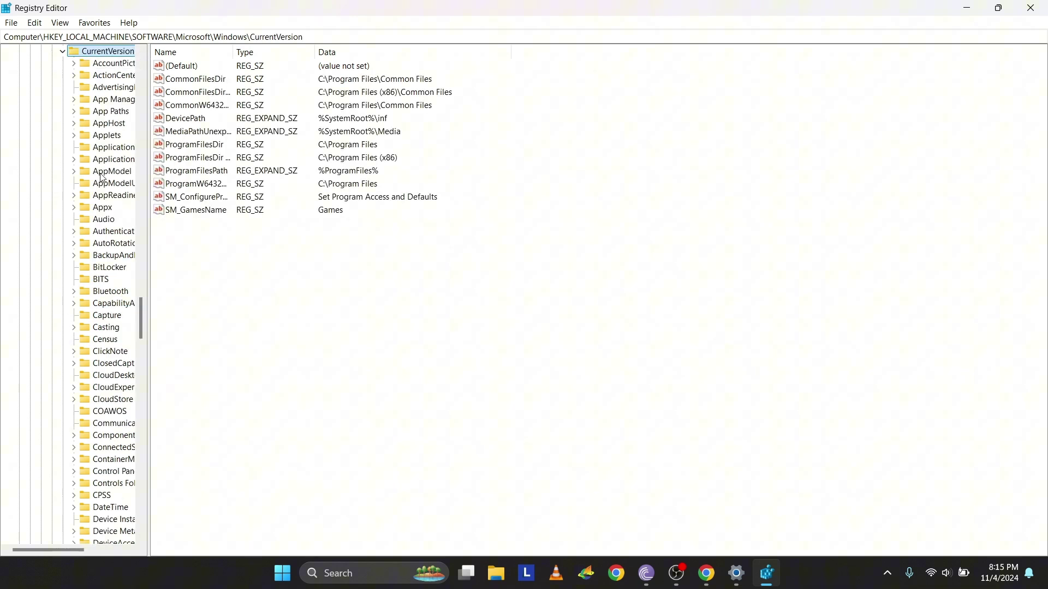
pyautogui.scroll(-7, 109, 447)
pyautogui.scroll(-13, 109, 447)
pyautogui.click(101, 448)
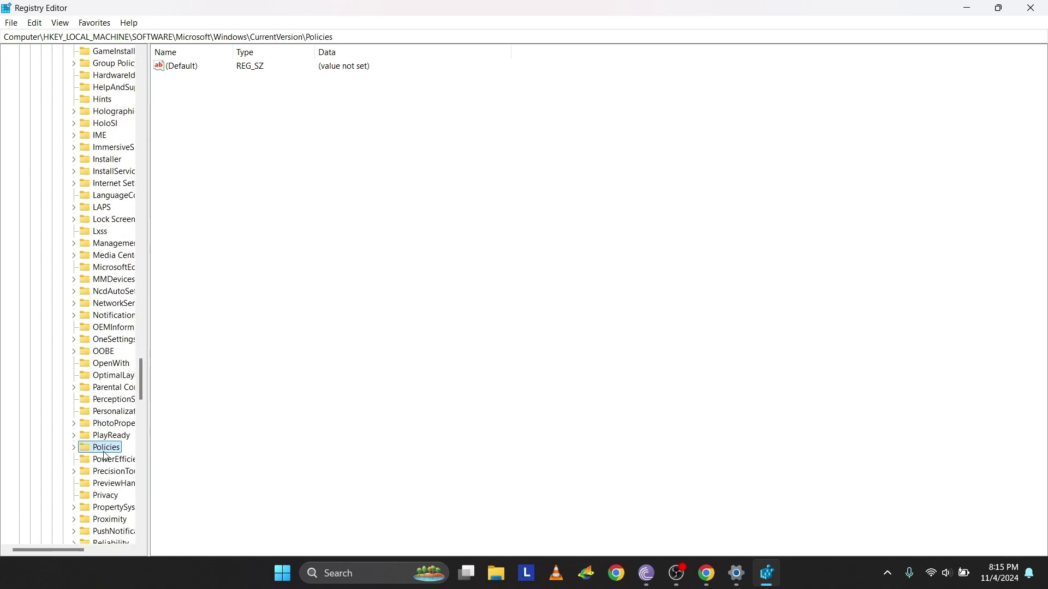
pyautogui.doubleClick(98, 450)
pyautogui.click(107, 494)
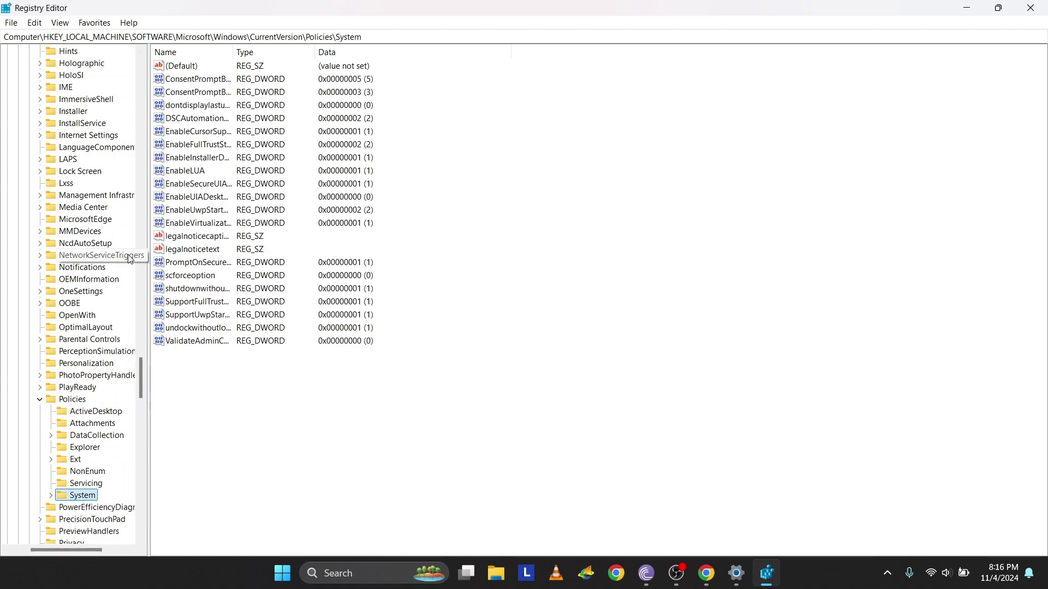
# Set the EnableCursorSuppression value data to 0
pyautogui.doubleClick(233, 52)
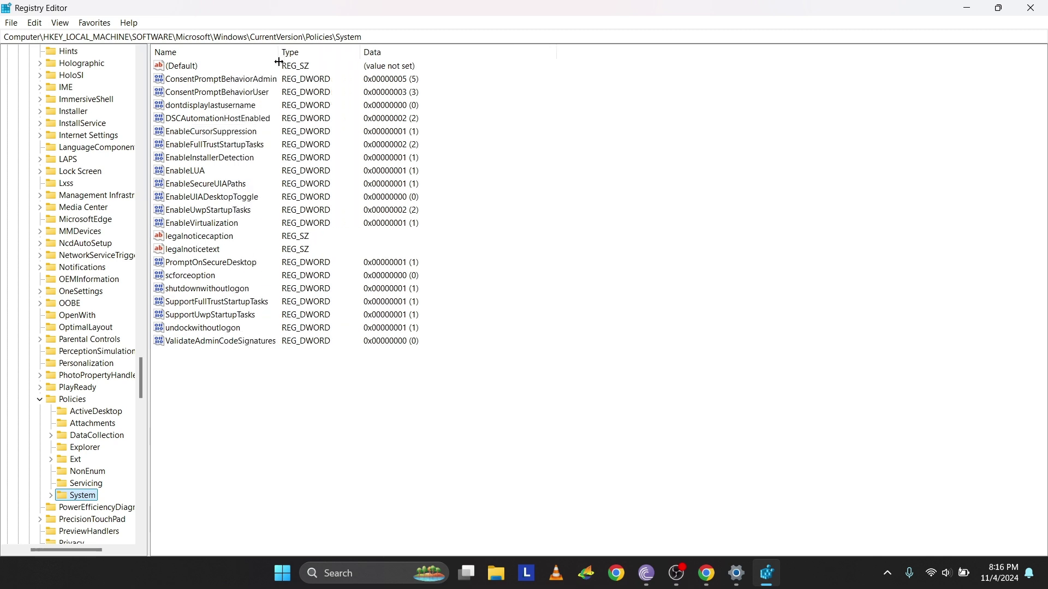
pyautogui.click(202, 133)
pyautogui.write('0')
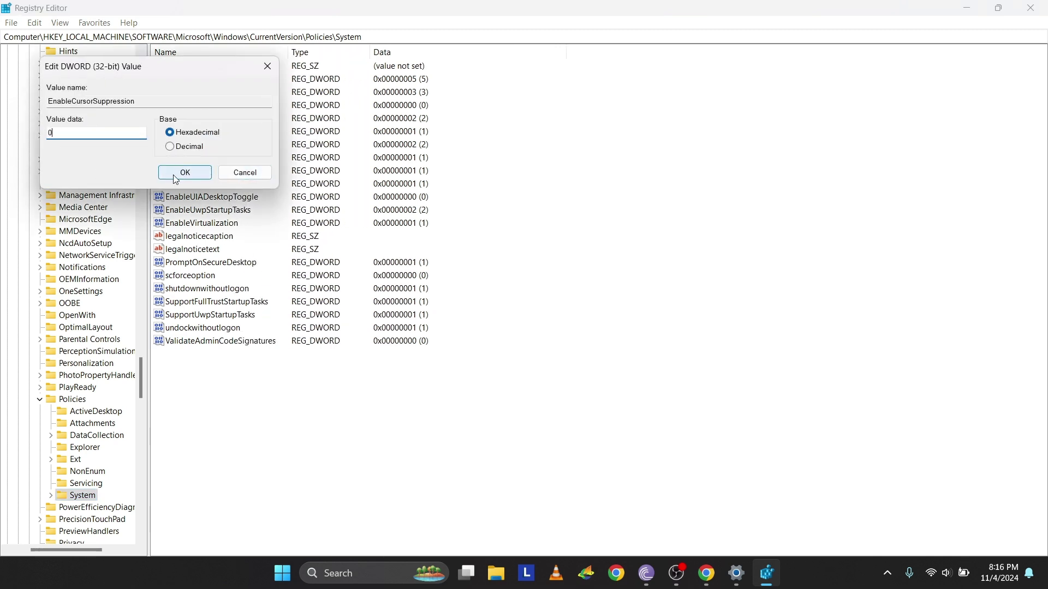
pyautogui.click(244, 172)
# Close Registry Editor and choose Restart from the Start menu power options
pyautogui.click(1031, 8)
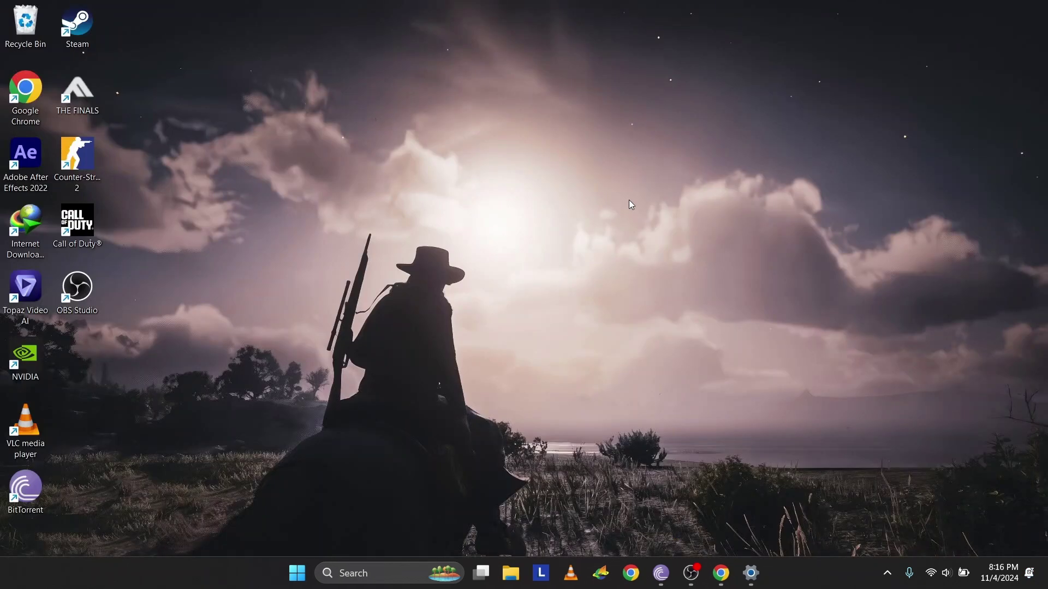
pyautogui.press('super')
pyautogui.click(693, 526)
pyautogui.click(704, 497)
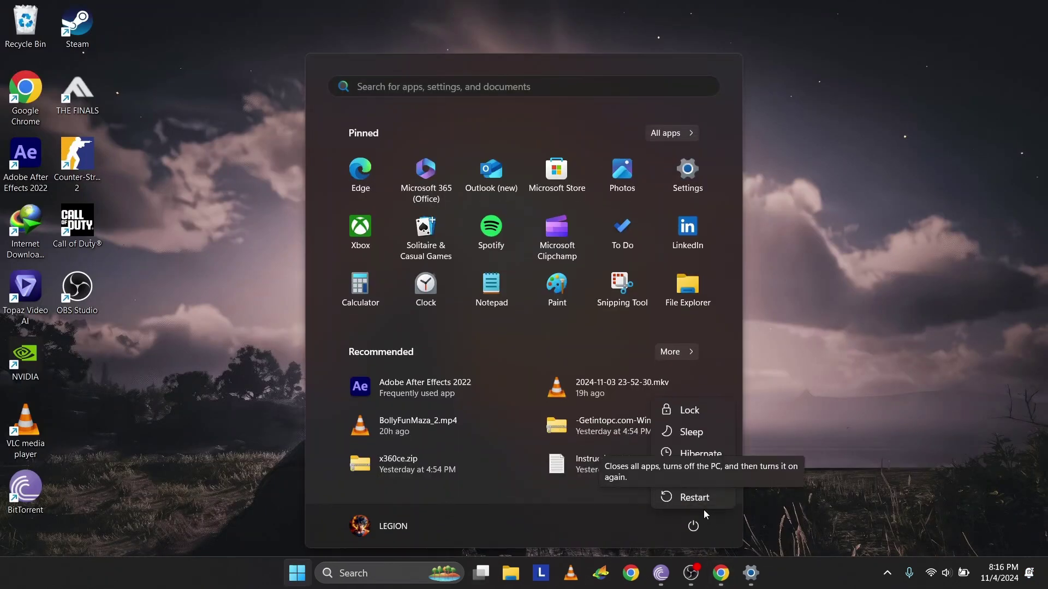